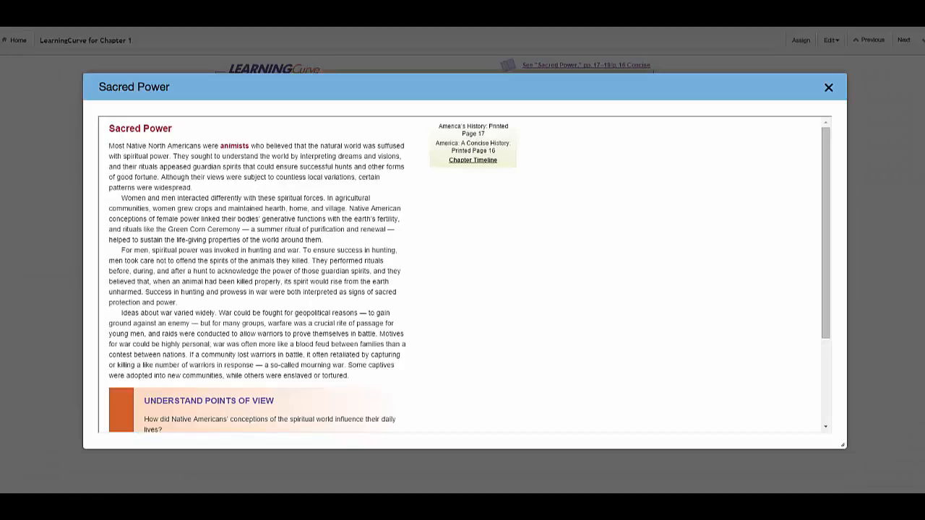
Read through the Sacred Power e-book section and view the Class Topic Breakdown in the LearningCurve class performance report.
{"action": "scroll", "coordinate": [463, 275], "scroll_direction": "down", "scroll_amount": 3}
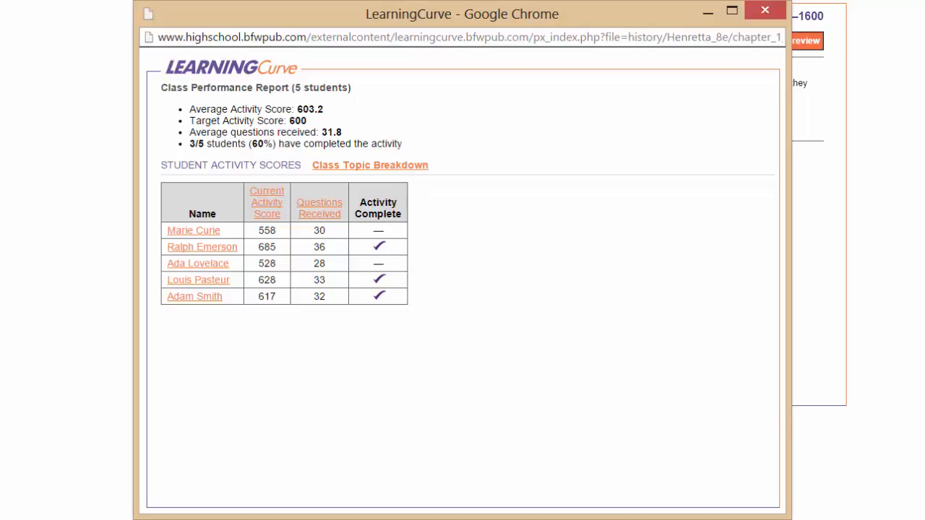
{"action": "left_click", "coordinate": [368, 164]}
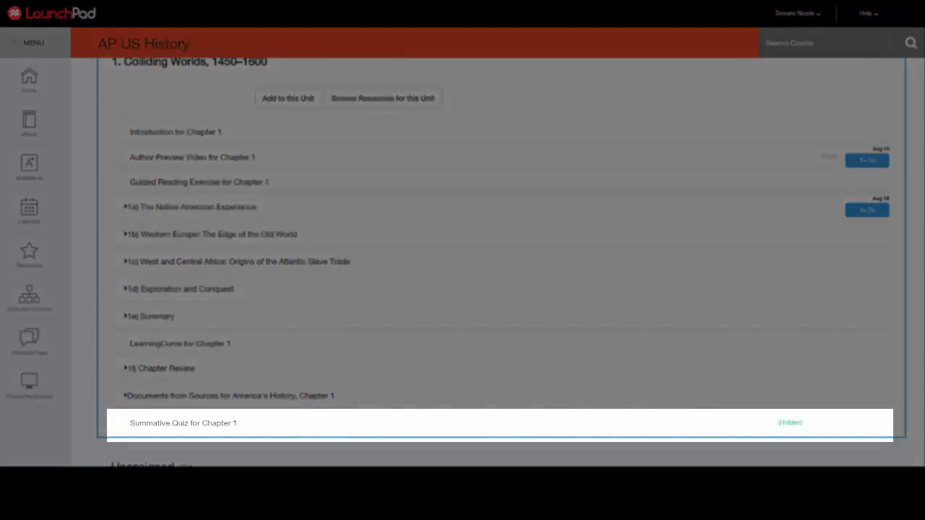
Review the policies and question list of the Summative Quiz for Chapter 1.
{"action": "mouse_move", "coordinate": [183, 423]}
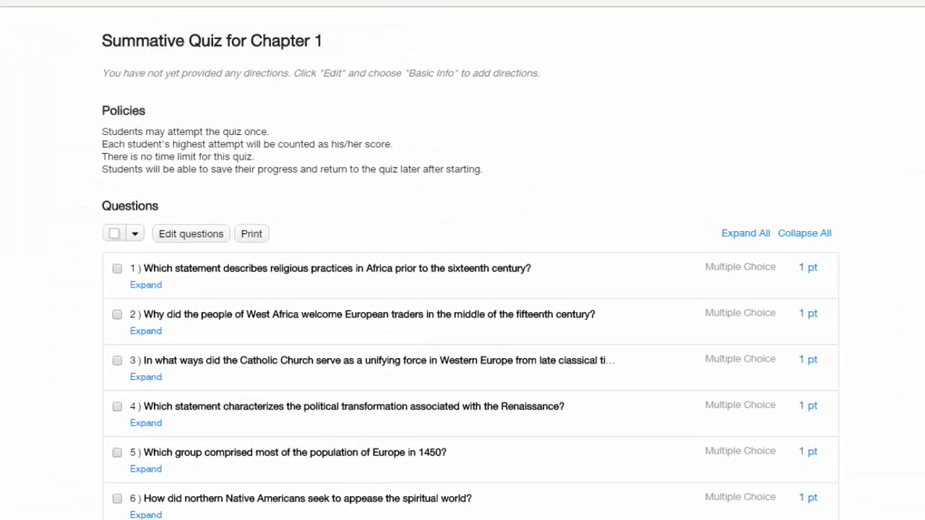
{"action": "scroll", "coordinate": [463, 289], "scroll_direction": "down", "scroll_amount": 2}
{"action": "scroll", "coordinate": [462, 289], "scroll_direction": "down", "scroll_amount": 1}
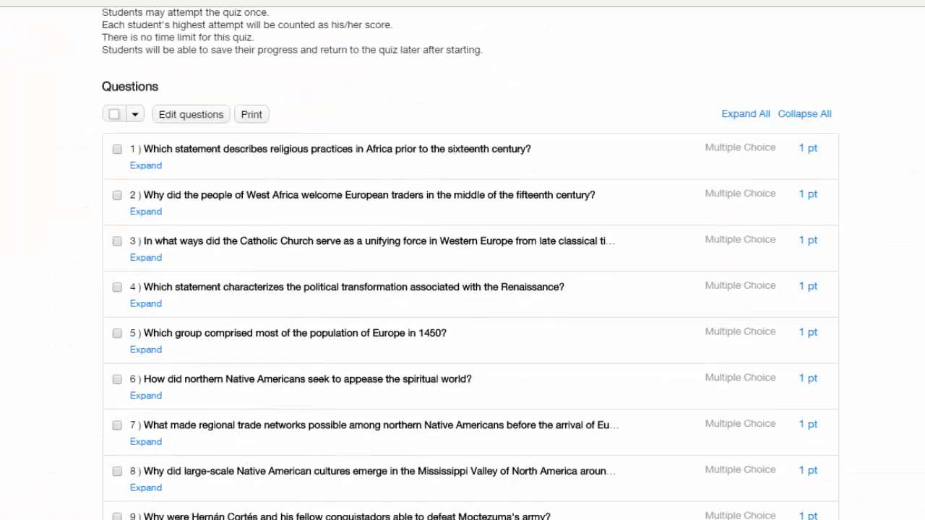
{"action": "scroll", "coordinate": [463, 289], "scroll_direction": "up", "scroll_amount": 2}
{"action": "scroll", "coordinate": [462, 289], "scroll_direction": "up", "scroll_amount": 1}
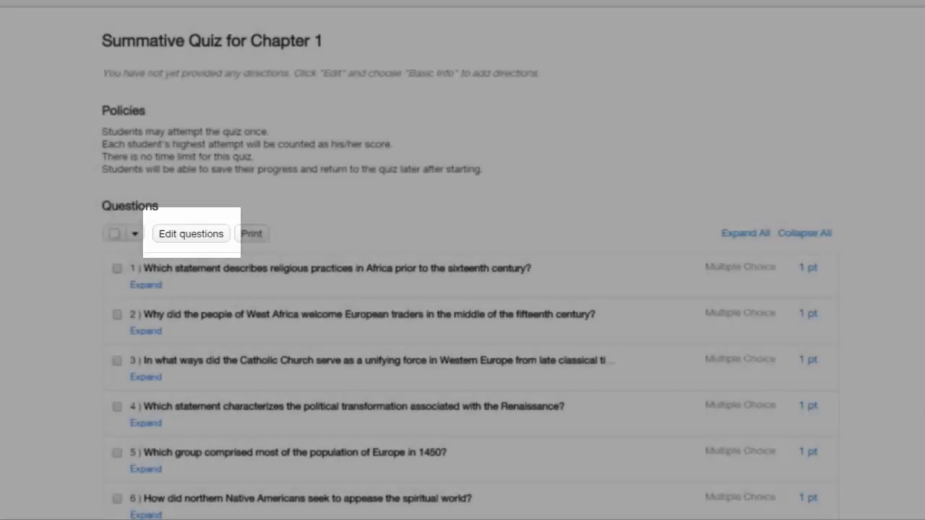
Edit the quiz questions and add the question on the development described by Curtin from the Chapter 1 Test Bank Secondary Source Based M/C Questions.
{"action": "left_click", "coordinate": [191, 234]}
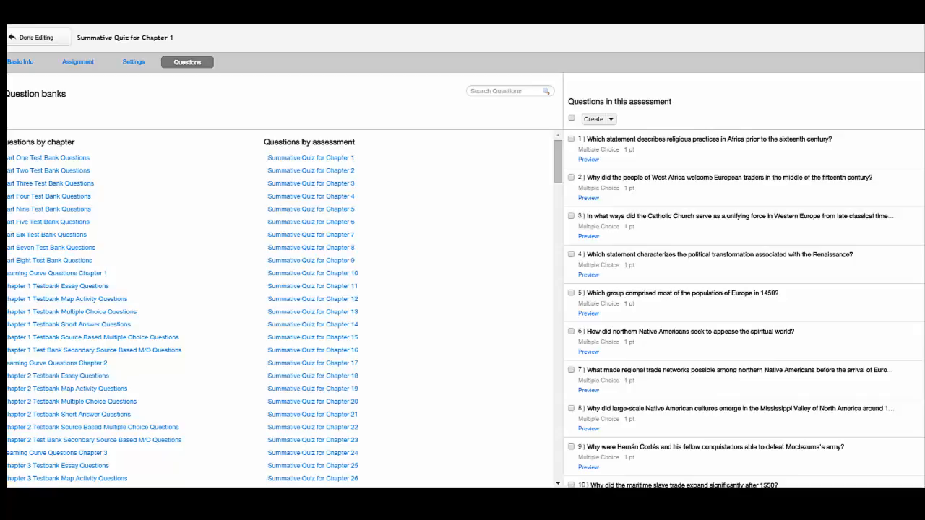
{"action": "left_click", "coordinate": [94, 350]}
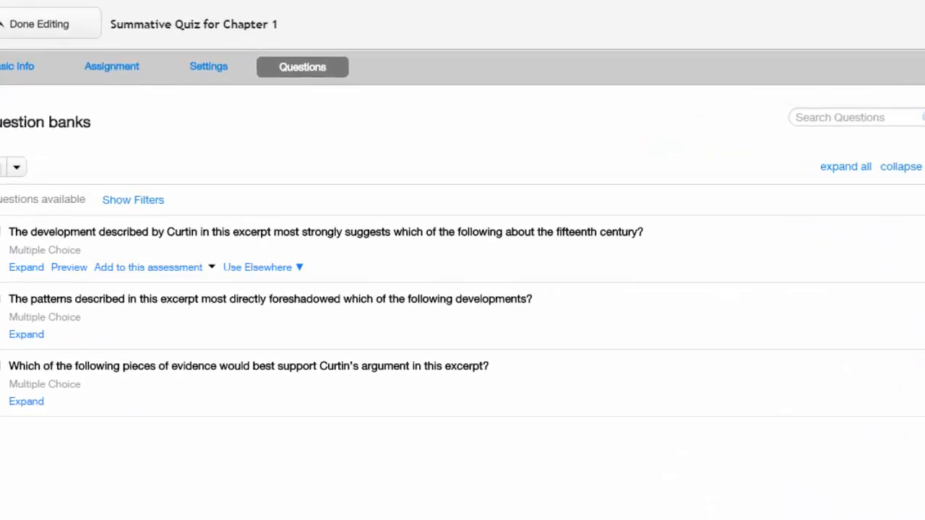
{"action": "mouse_move", "coordinate": [241, 249]}
{"action": "left_mouse_down"}
{"action": "mouse_move", "coordinate": [314, 197]}
{"action": "mouse_move", "coordinate": [669, 302]}
{"action": "mouse_move", "coordinate": [643, 297]}
{"action": "left_mouse_up"}
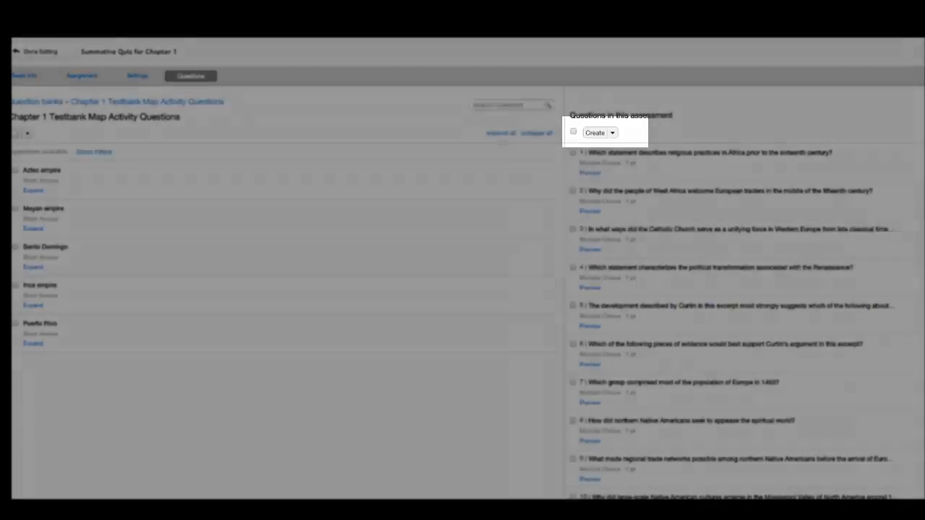
Create a new multiple-choice question in the quiz with the text "What is your favorite color?".
{"action": "left_click", "coordinate": [595, 133]}
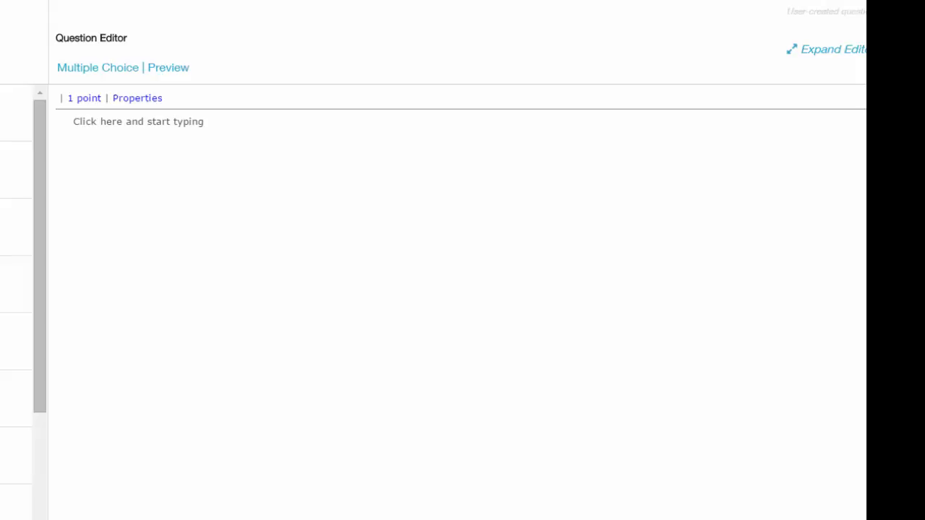
{"action": "type", "text": "What is you"}
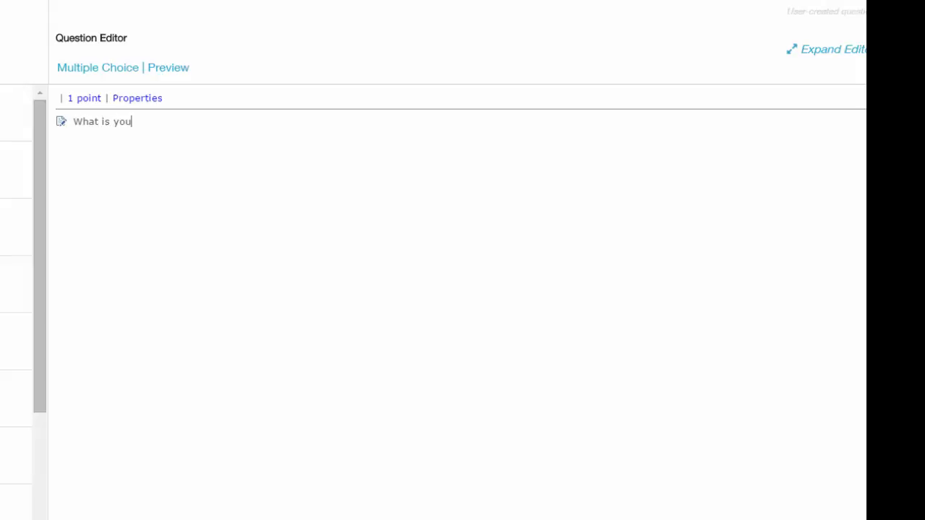
{"action": "type", "text": "r favorite color?"}
Add the answer choices Blue, Green, Red and White, mark Green as correct, and save the question.
{"action": "key", "text": "Return"}
{"action": "type", "text": "Blue"}
{"action": "key", "text": "Return"}
{"action": "type", "text": "Green"}
{"action": "key", "text": "Return"}
{"action": "type", "text": "Red"}
{"action": "key", "text": "Return"}
{"action": "type", "text": "White"}
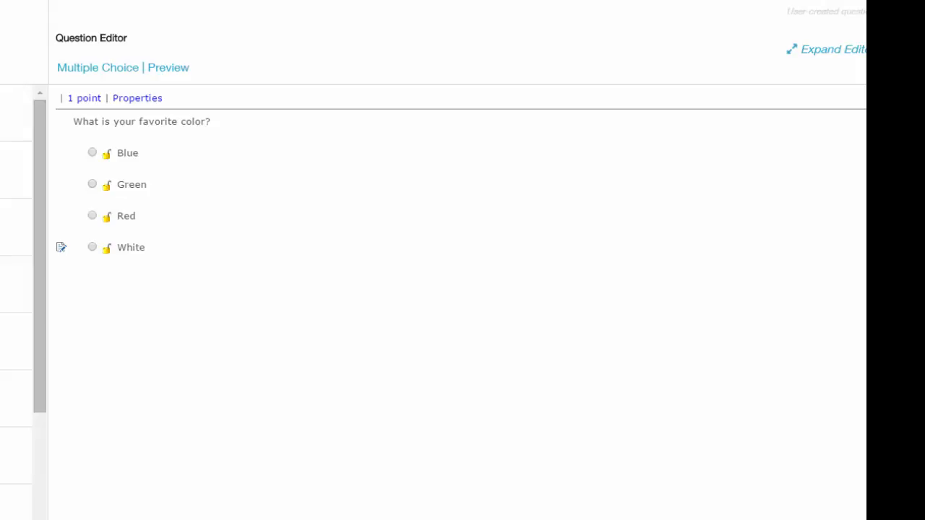
{"action": "left_click", "coordinate": [92, 183]}
{"action": "left_click", "coordinate": [328, 501]}
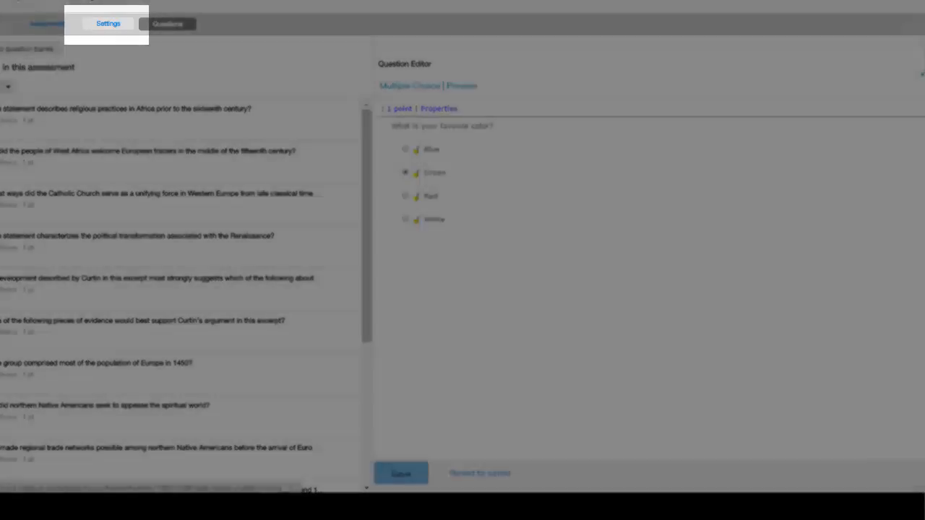
In the quiz settings, set a time limit of 45 minutes and review the remaining options.
{"action": "left_click", "coordinate": [109, 24]}
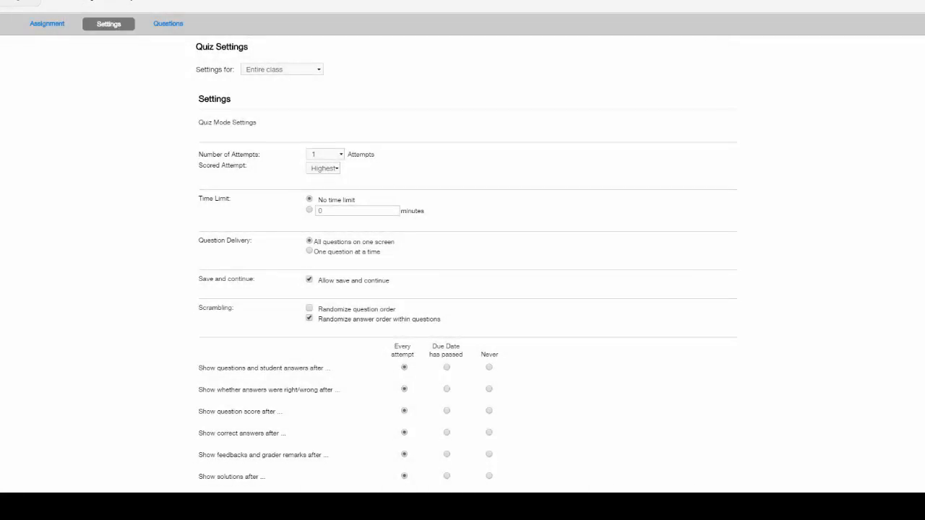
{"action": "left_click", "coordinate": [253, 164]}
{"action": "left_click", "coordinate": [317, 166]}
{"action": "key", "text": "BackSpace"}
{"action": "type", "text": "45"}
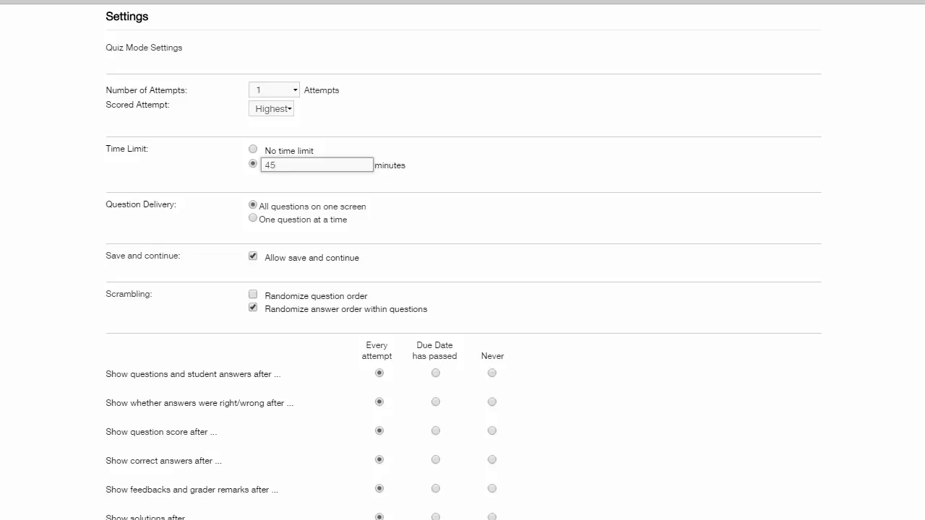
{"action": "scroll", "coordinate": [462, 289], "scroll_direction": "down", "scroll_amount": 1}
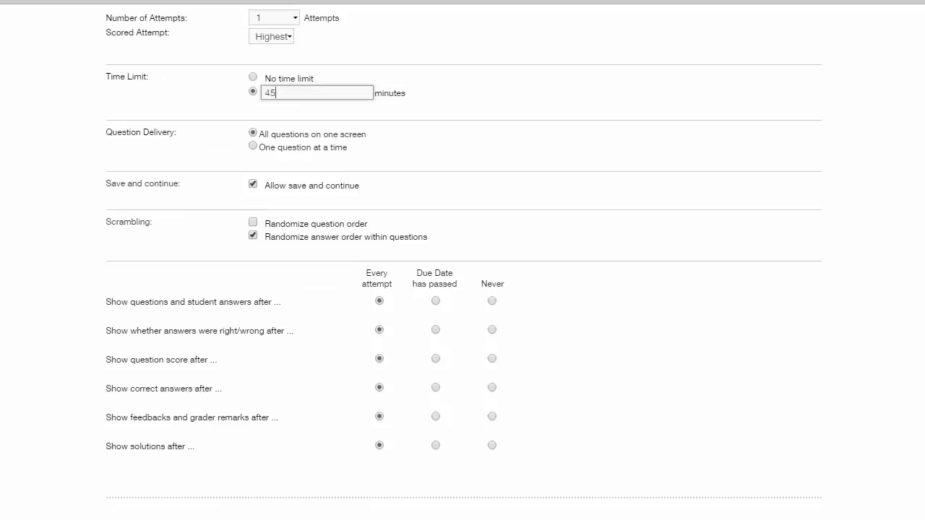
{"action": "scroll", "coordinate": [463, 289], "scroll_direction": "down", "scroll_amount": 2}
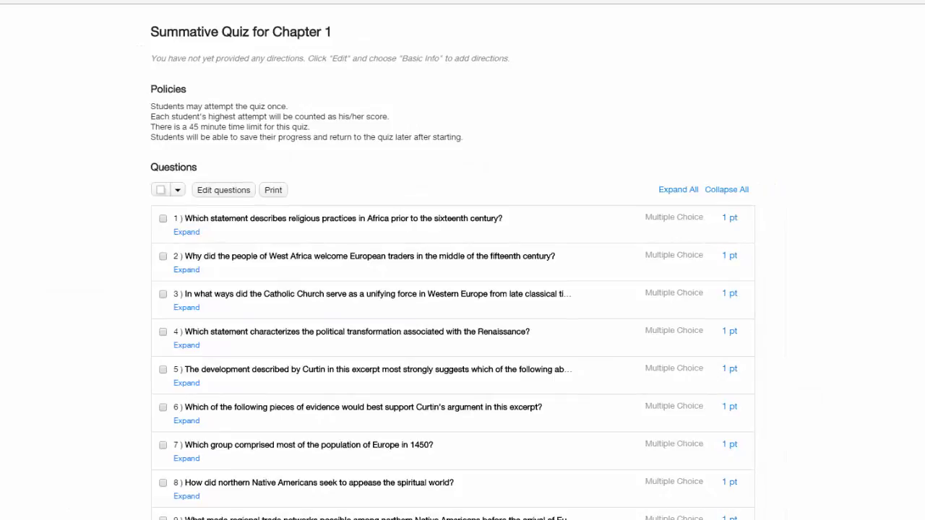
Start printing the Summative Quiz for Chapter 1.
{"action": "left_click", "coordinate": [273, 190]}
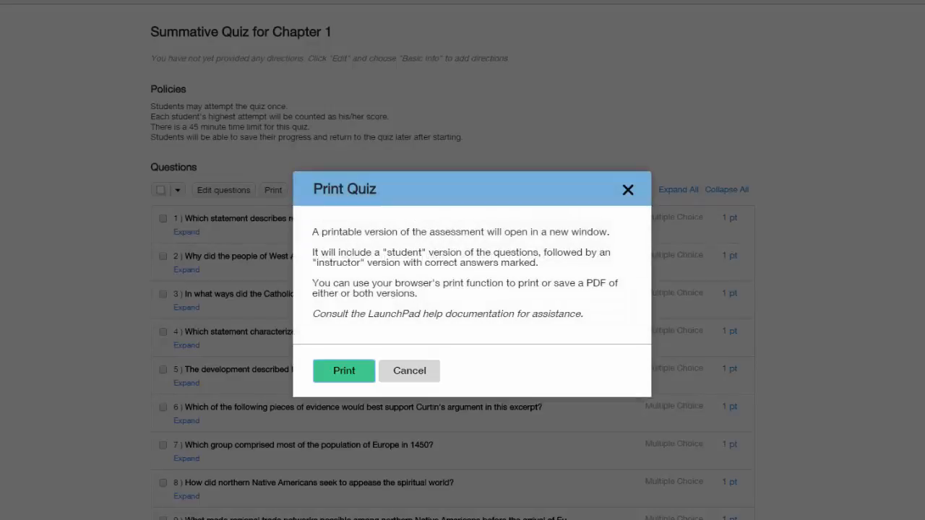